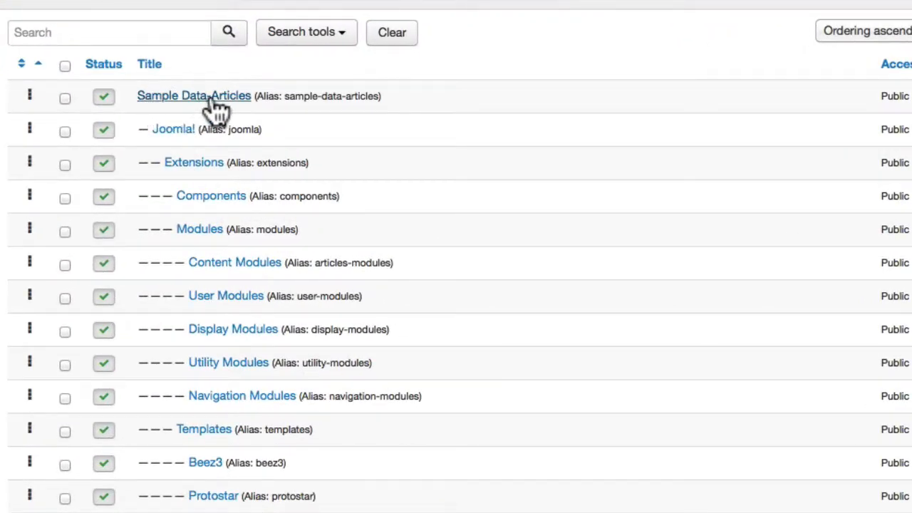
- Look through the article category hierarchy and open the Quick Icons article for editing from the article list
scroll(178, 143, down, 5)
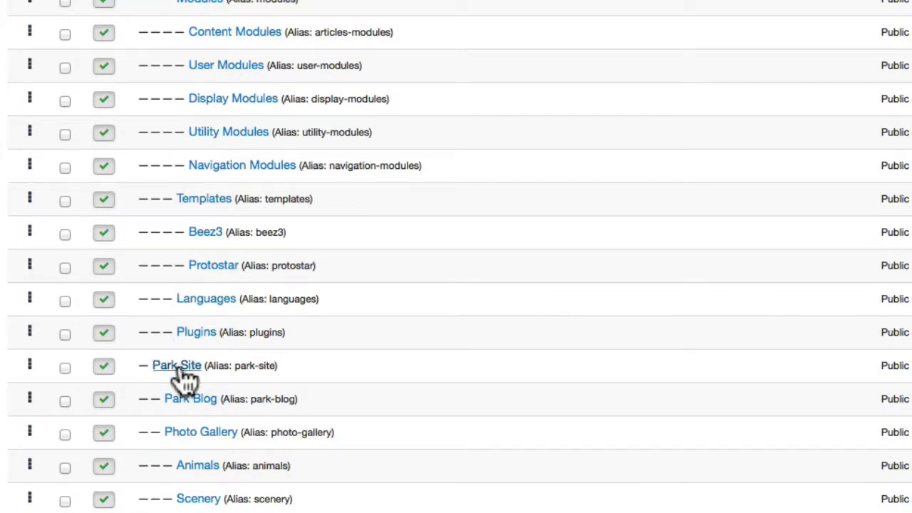
scroll(179, 367, up, 5)
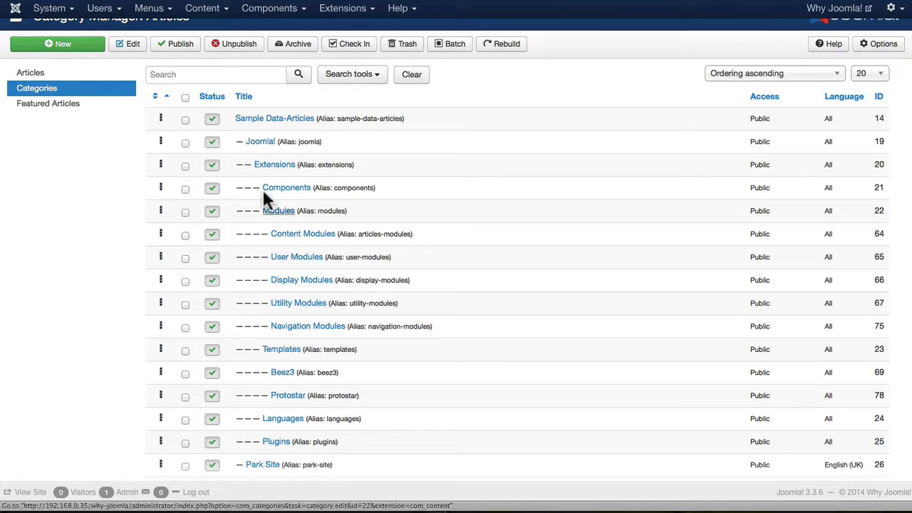
click(37, 76)
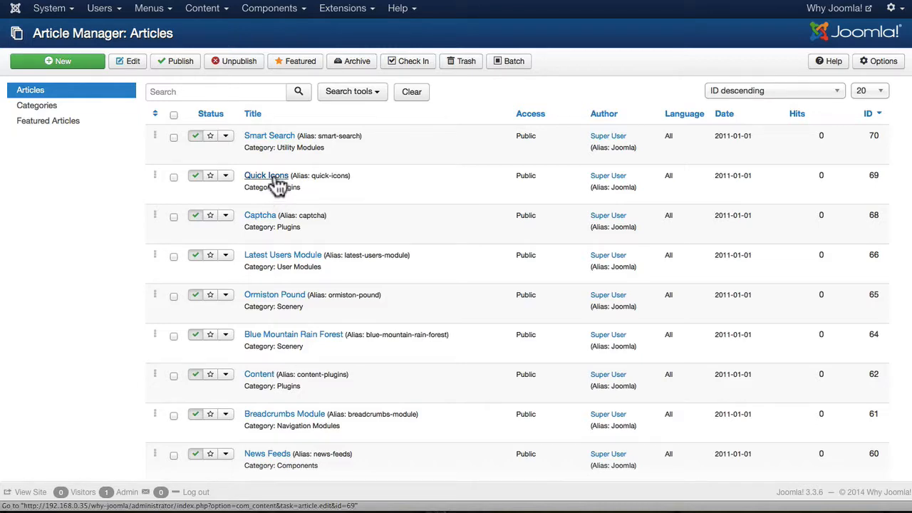
click(274, 176)
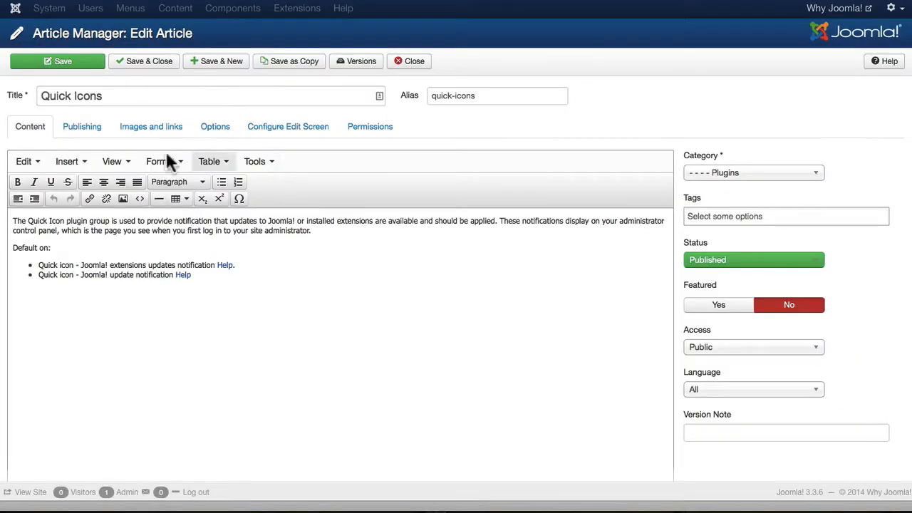
- View the categories that can be assigned to the Quick Icons article and dismiss the choices
scroll(133, 149, down, 2)
click(814, 116)
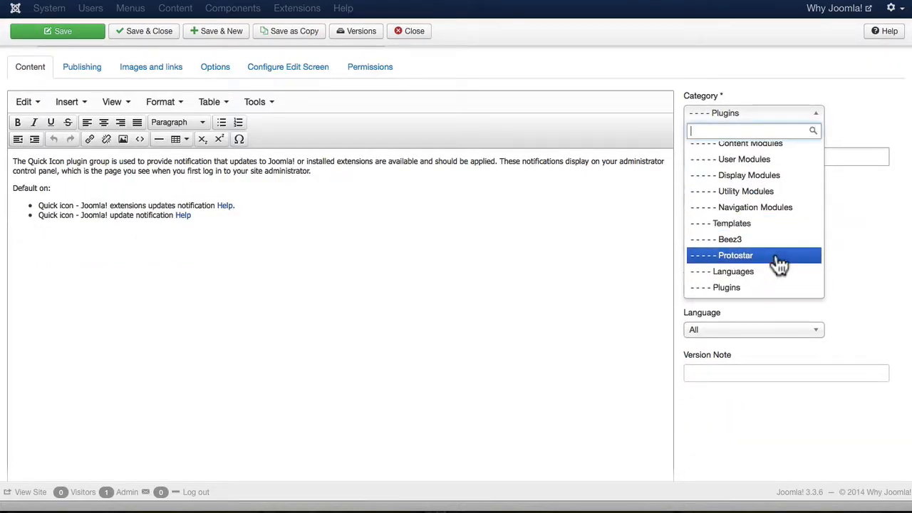
click(859, 133)
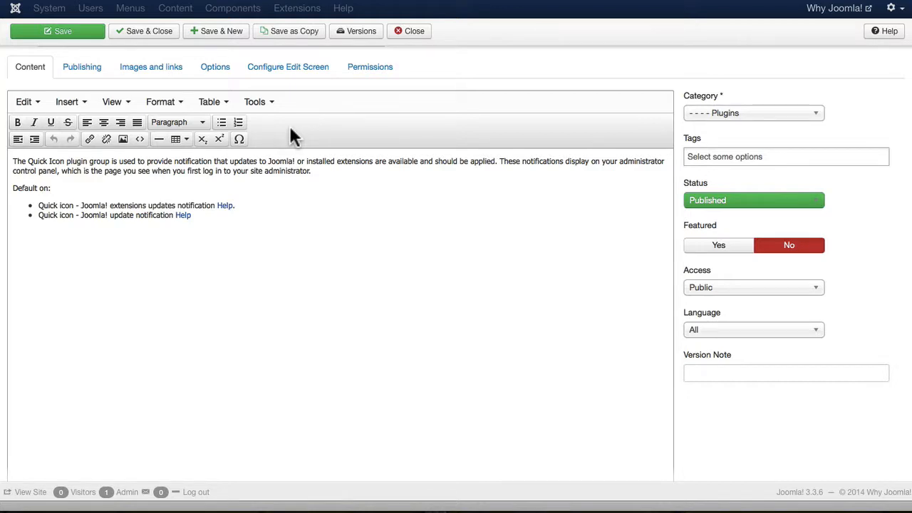
- Review the article's publishing details, including the explanation of the Created by alias field, and its images and links settings
click(81, 67)
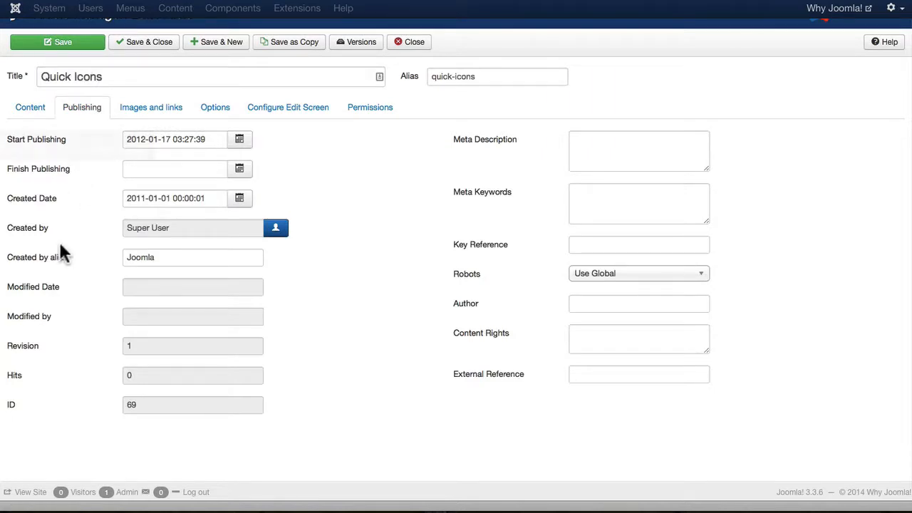
mouse_move(62, 266)
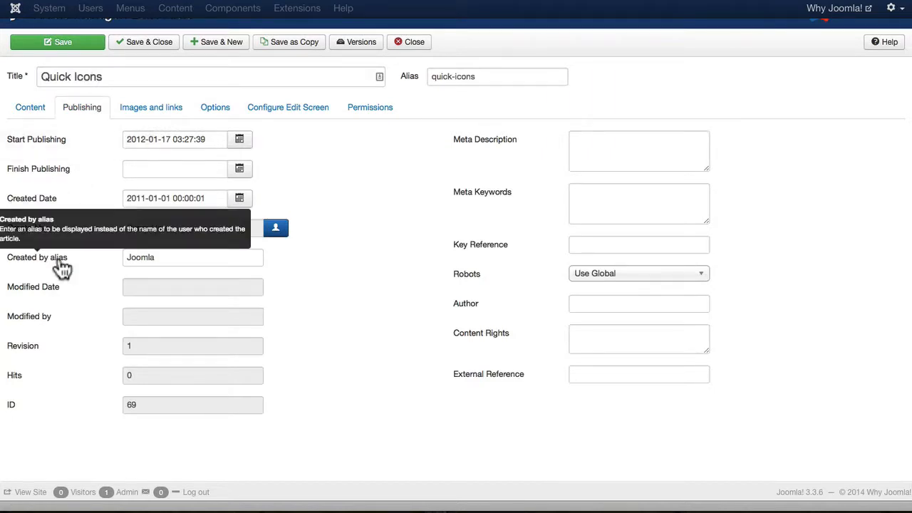
click(151, 111)
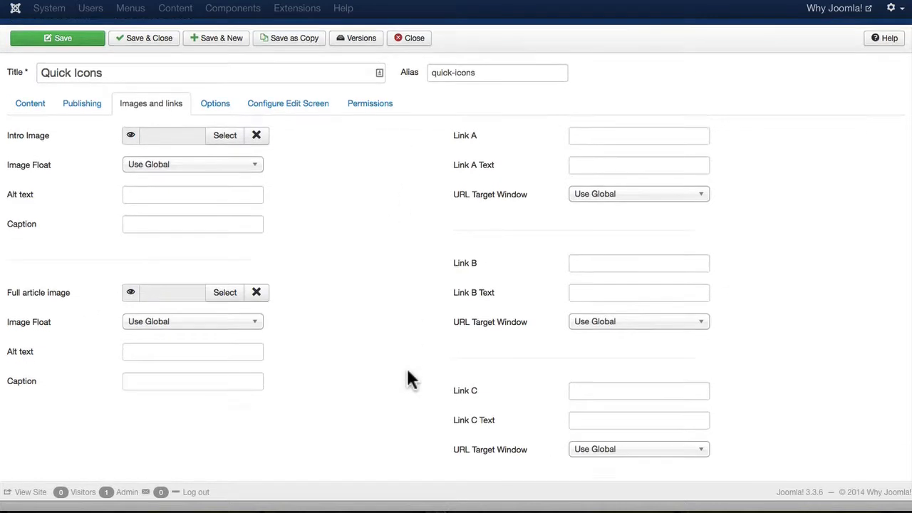
- Examine the article's display options from Show Title through Read More Text and Alternative Layout
click(218, 109)
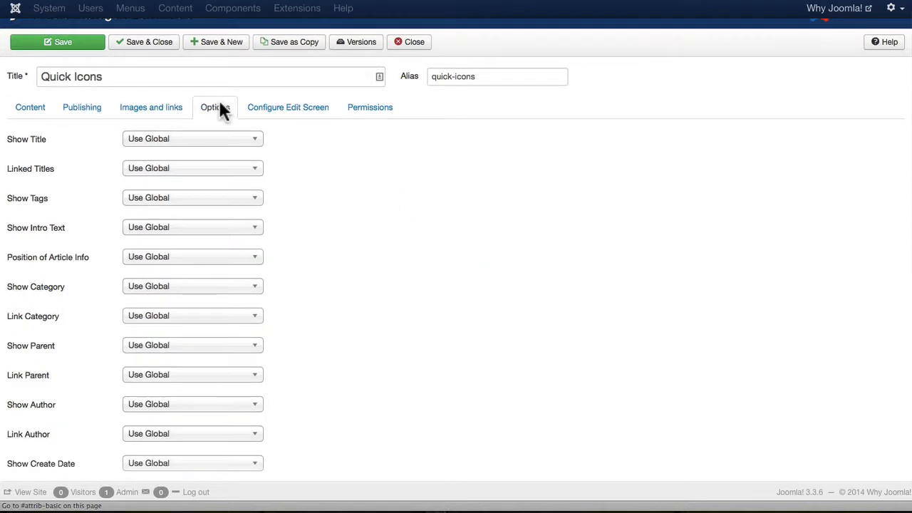
scroll(323, 148, down, 5)
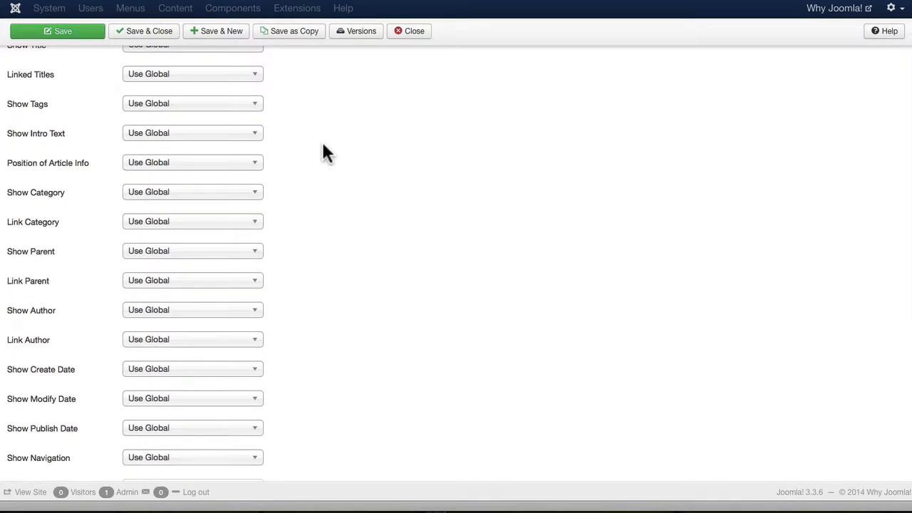
scroll(324, 147, down, 5)
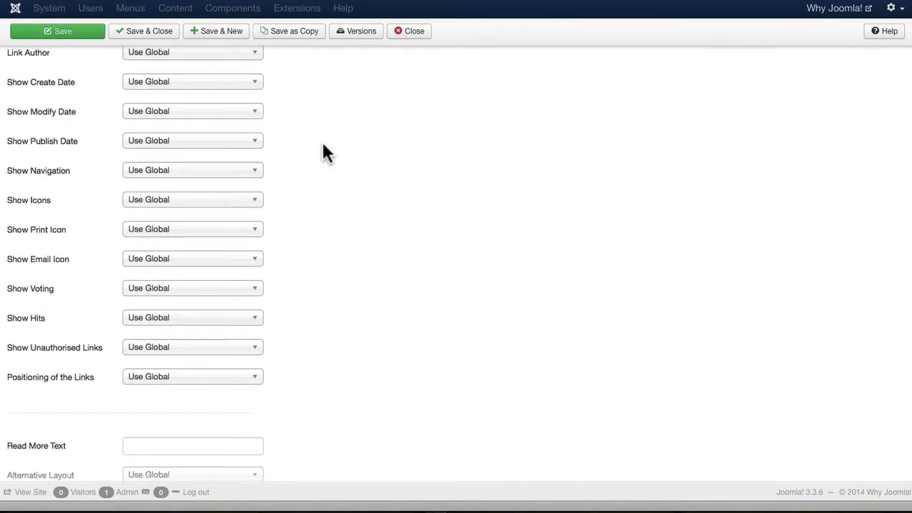
scroll(323, 148, down, 1)
scroll(324, 148, up, 5)
scroll(324, 147, up, 1)
scroll(324, 147, up, 1)
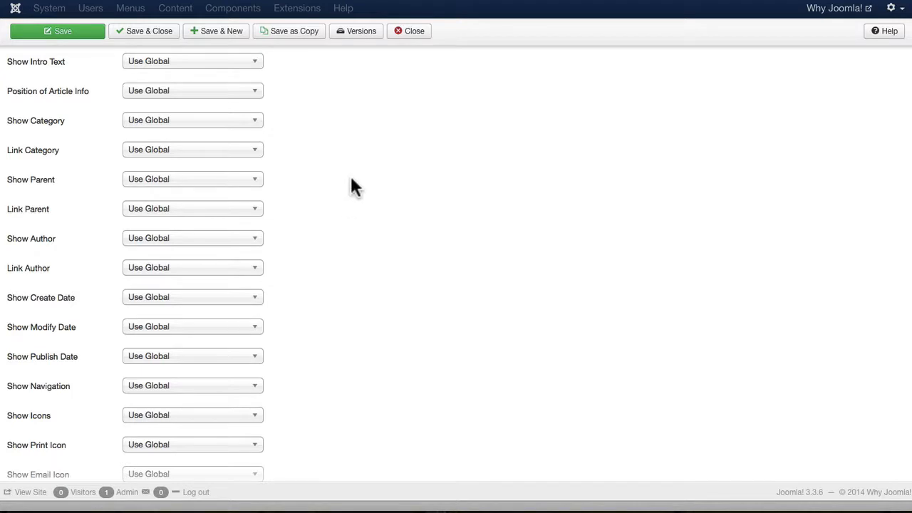
scroll(352, 179, up, 5)
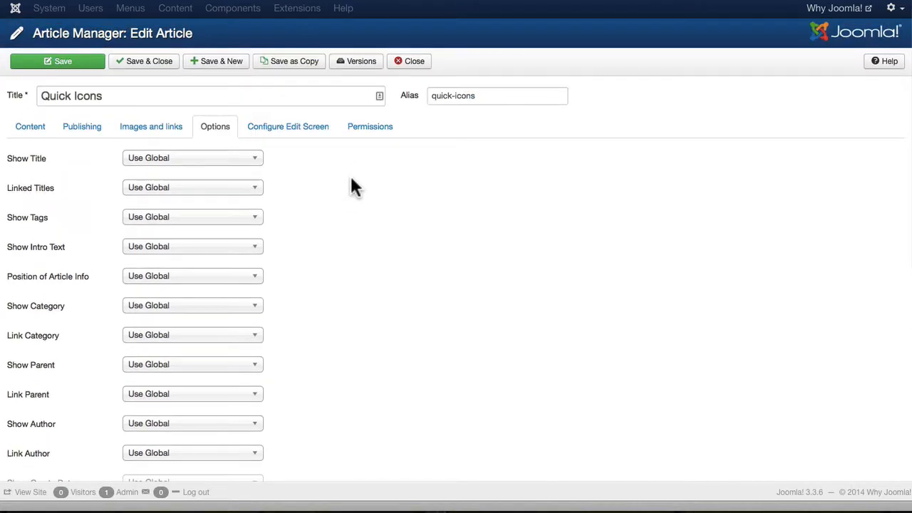
- Review the article's edit screen configuration and user group permissions, and check its version history
click(290, 138)
click(376, 135)
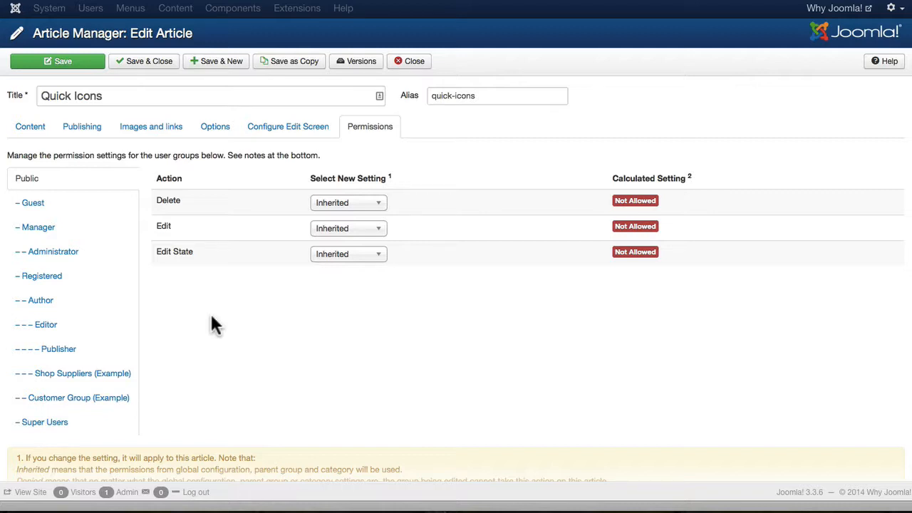
click(356, 65)
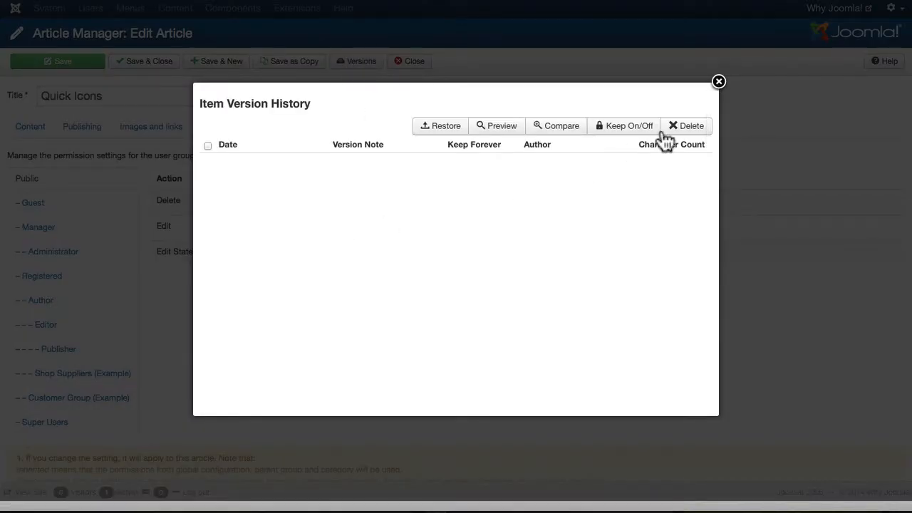
click(719, 81)
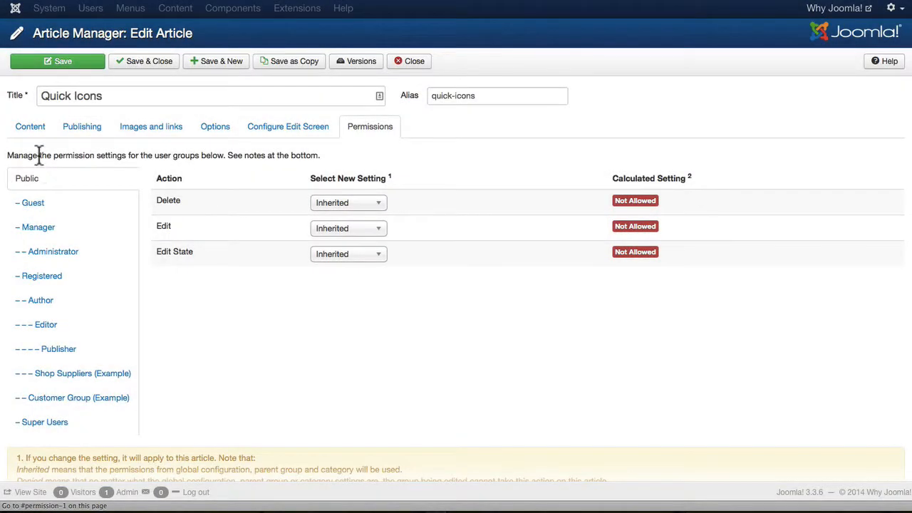
- Add the bullet "my change" at the end of the article's list and save the article without closing it
click(31, 125)
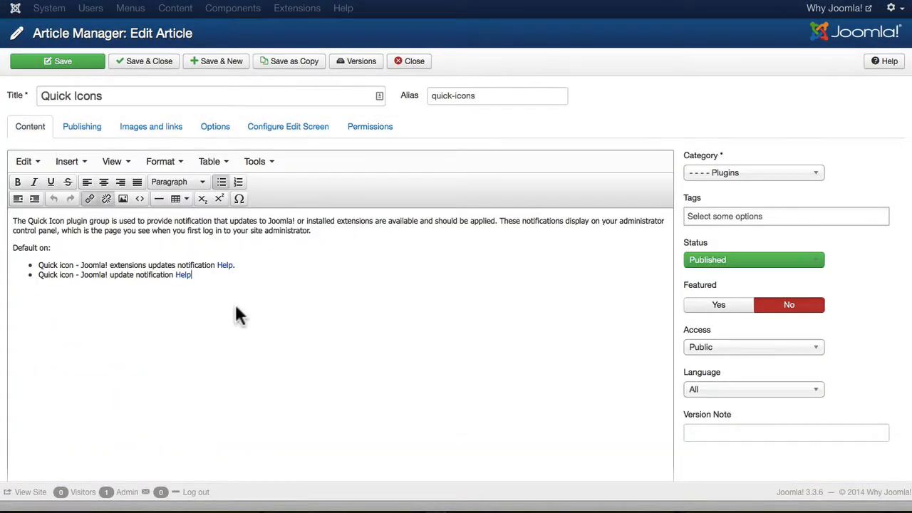
key(Return)
text(my chang)
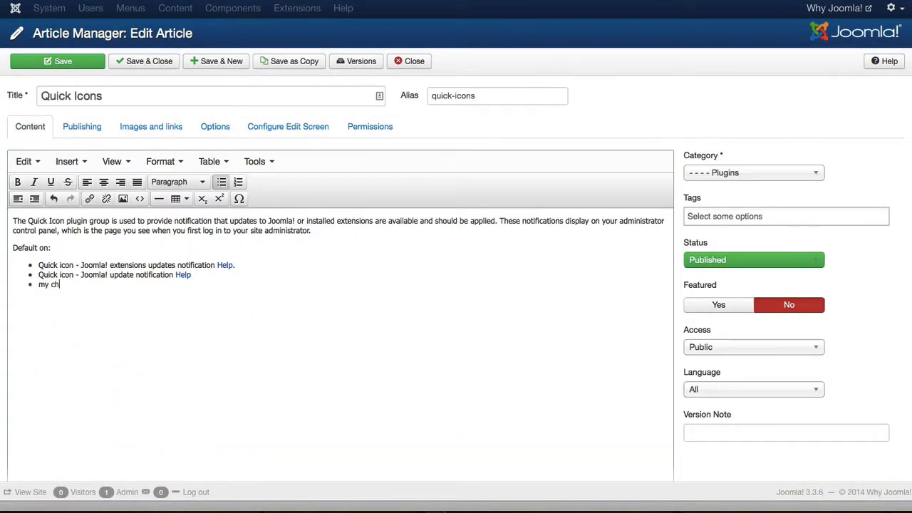
text(e)
click(62, 65)
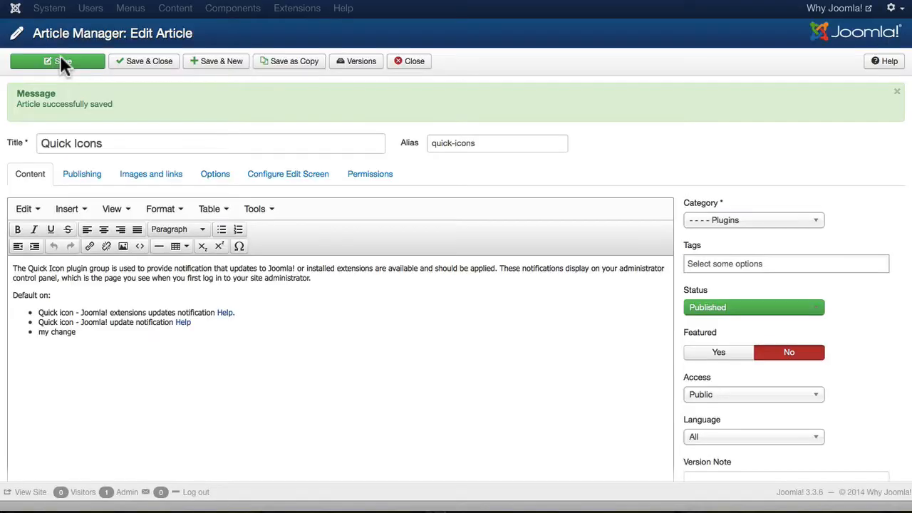
click(365, 63)
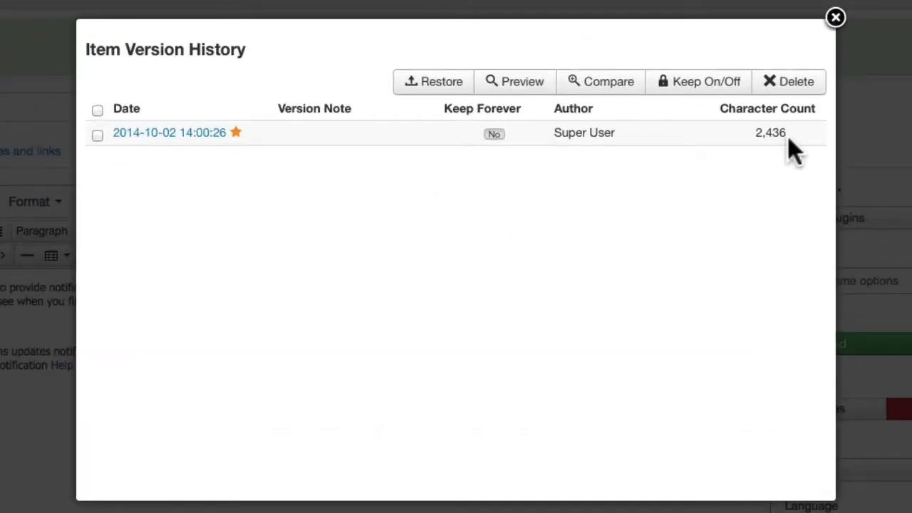
click(97, 135)
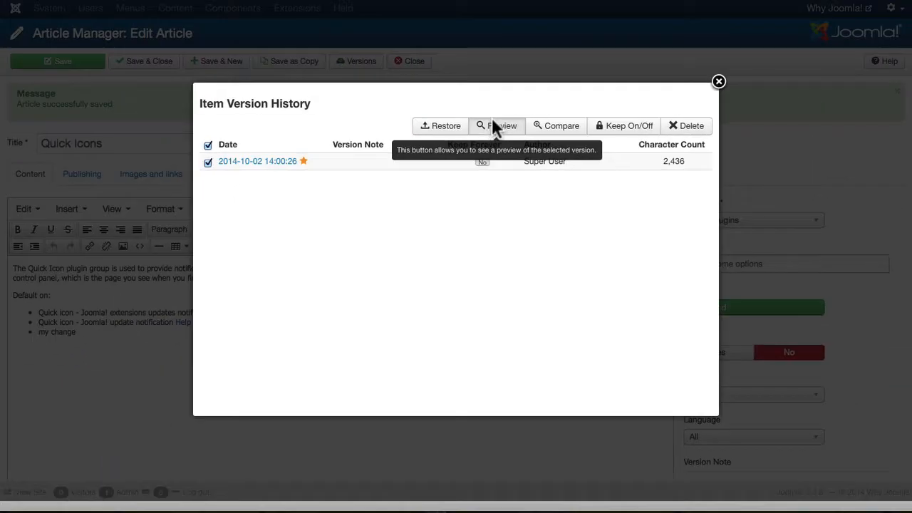
click(493, 124)
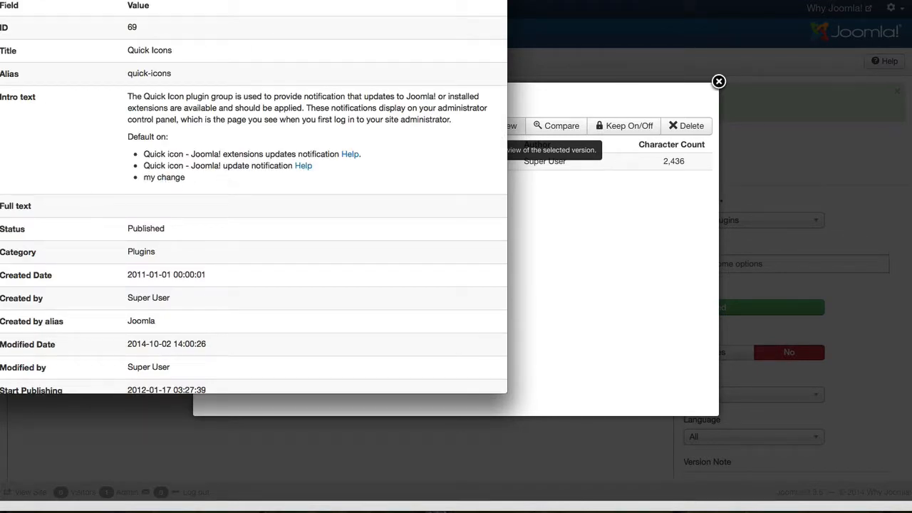
key(super+w)
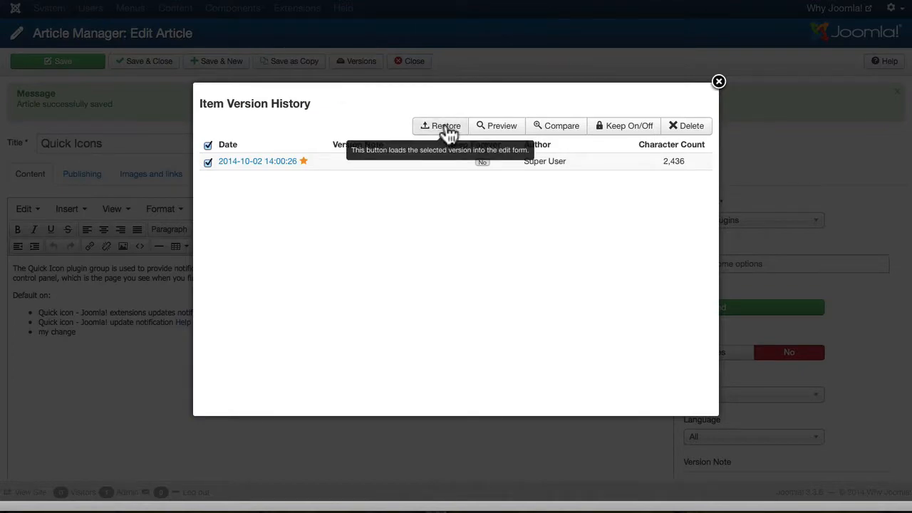
click(720, 82)
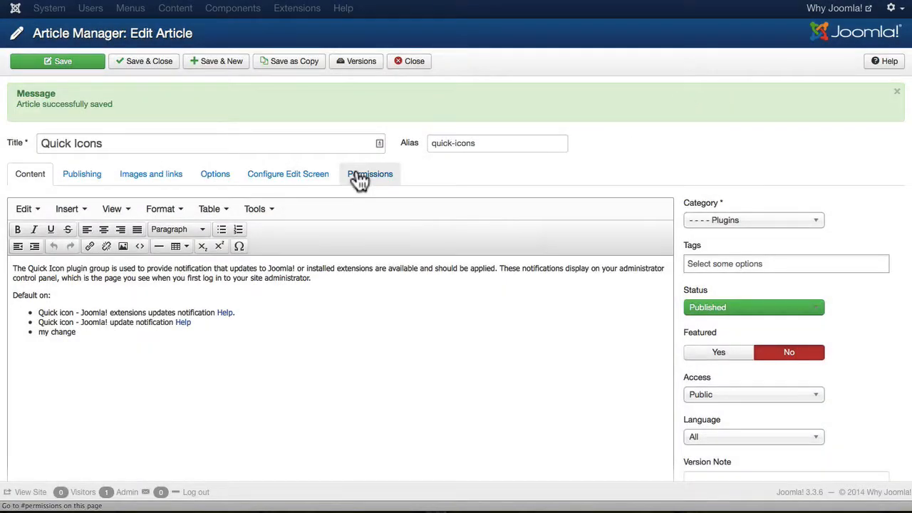
- Look over the insertion tools below the article editor and close the Quick Icons article
scroll(356, 178, down, 5)
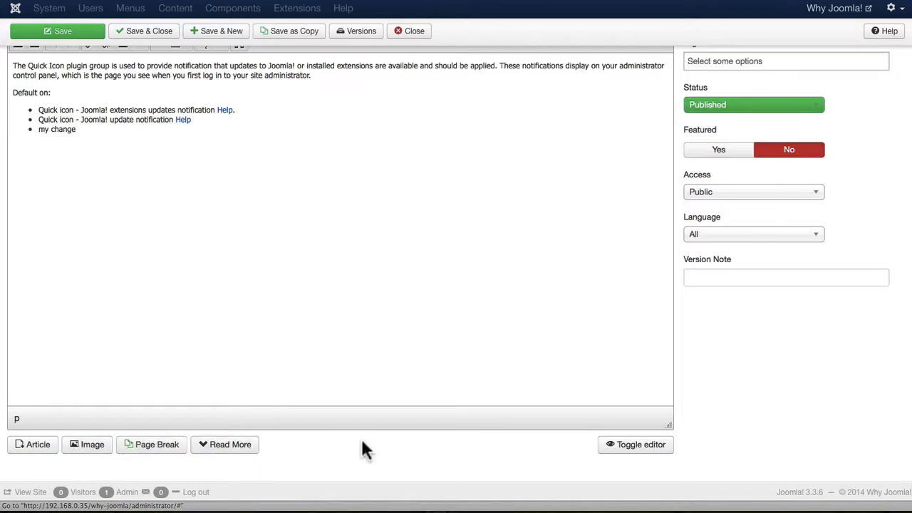
scroll(362, 447, up, 3)
scroll(362, 442, up, 3)
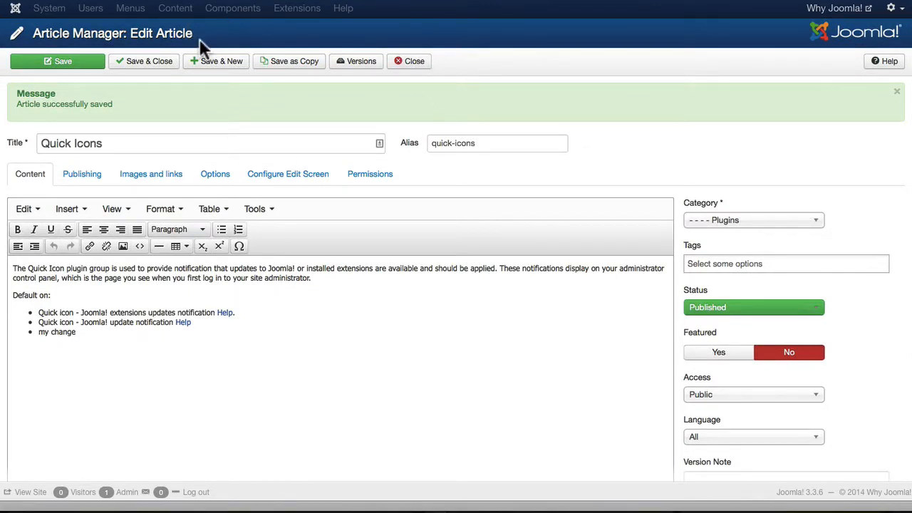
click(412, 62)
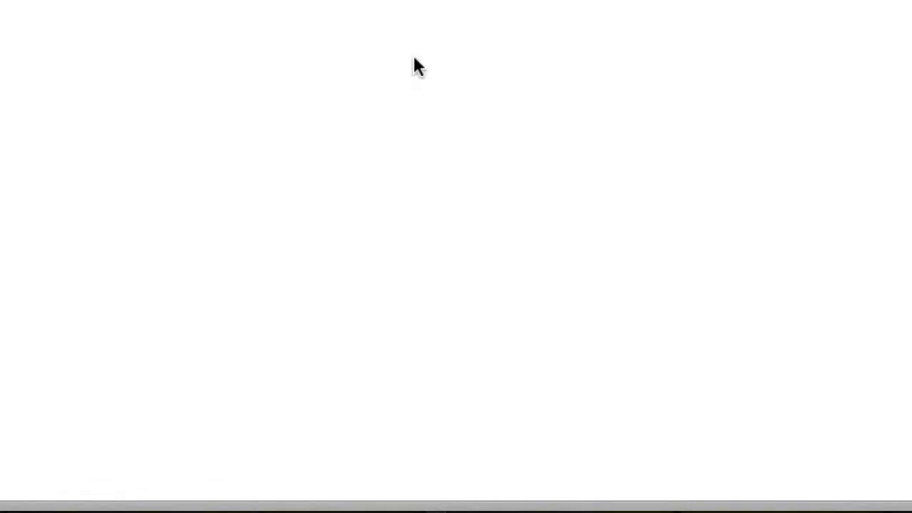
- Open the menu items of the Main Menu and look through the whole list
click(151, 10)
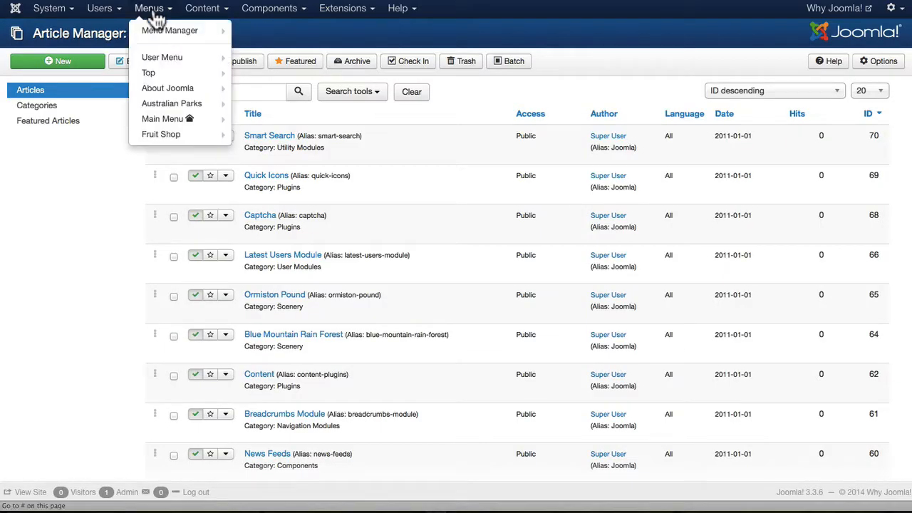
mouse_move(155, 30)
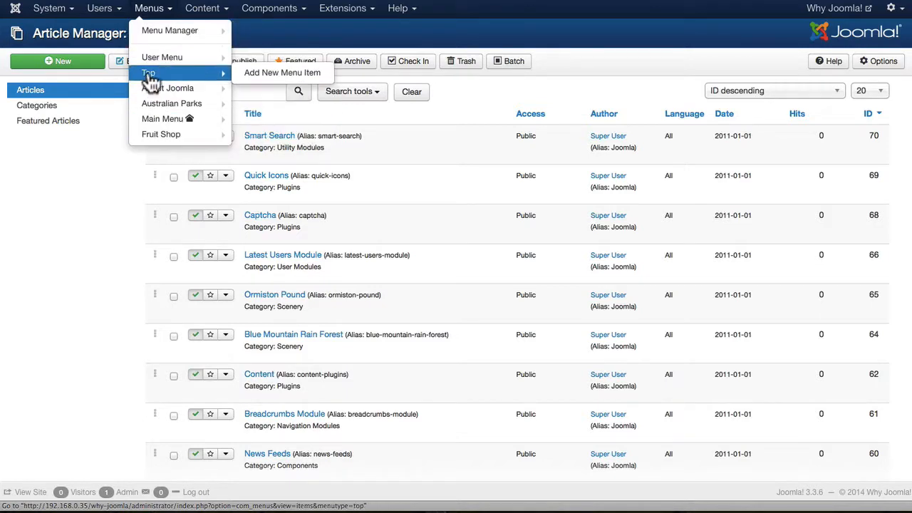
mouse_move(149, 137)
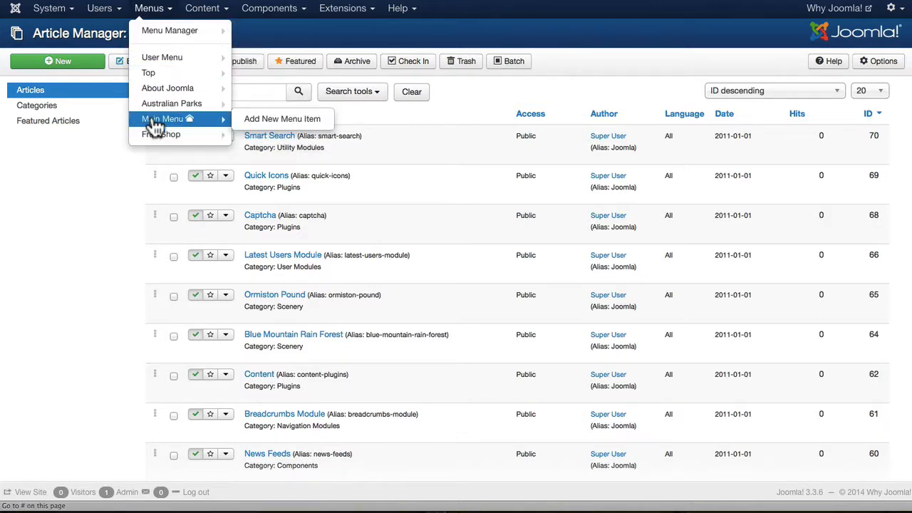
click(155, 122)
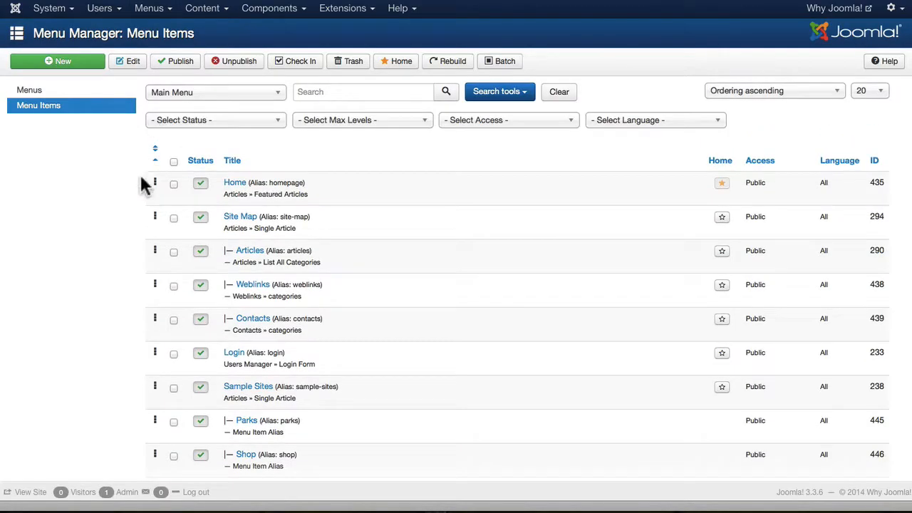
scroll(143, 183, down, 2)
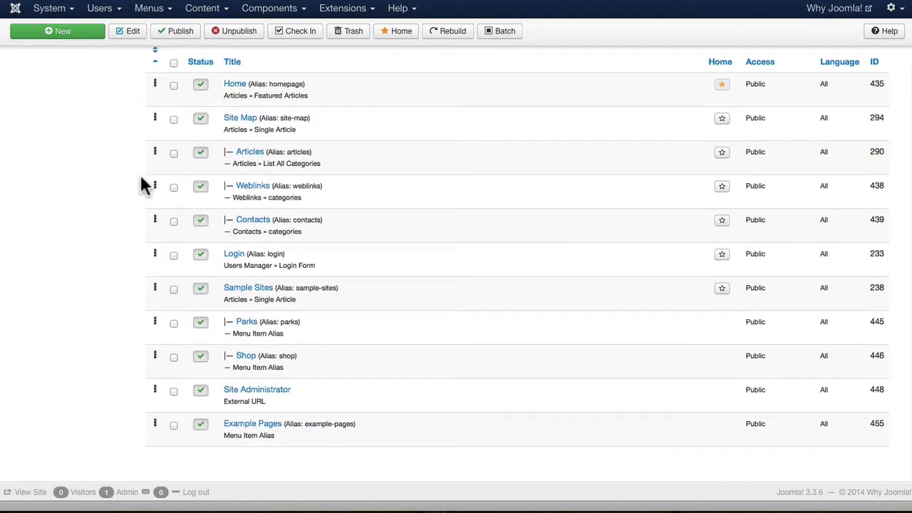
scroll(142, 184, up, 1)
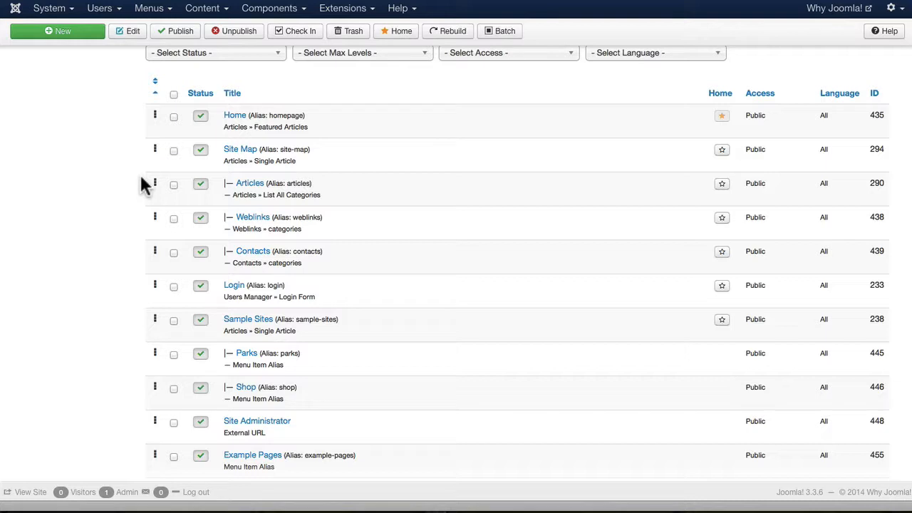
scroll(143, 184, up, 2)
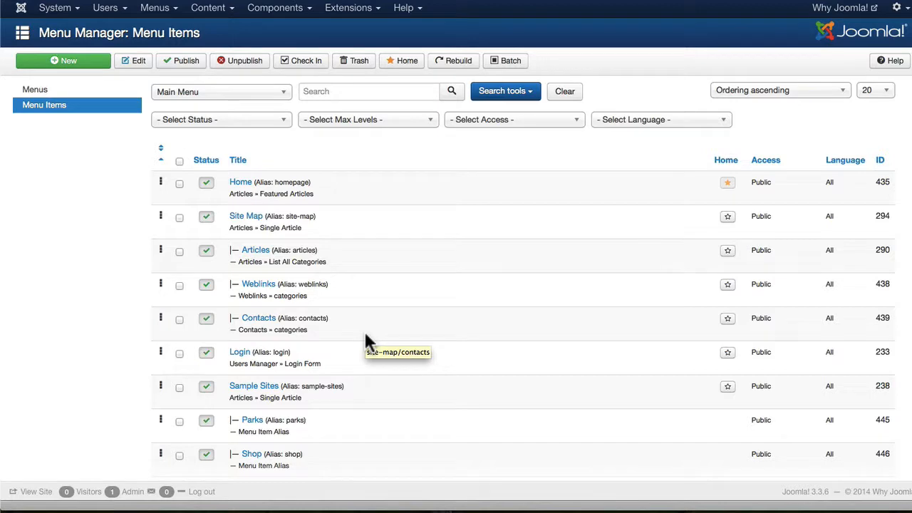
- Set the site's default editor to Editor - JCE in the global configuration, then save and close the configuration
scroll(365, 334, up, 1)
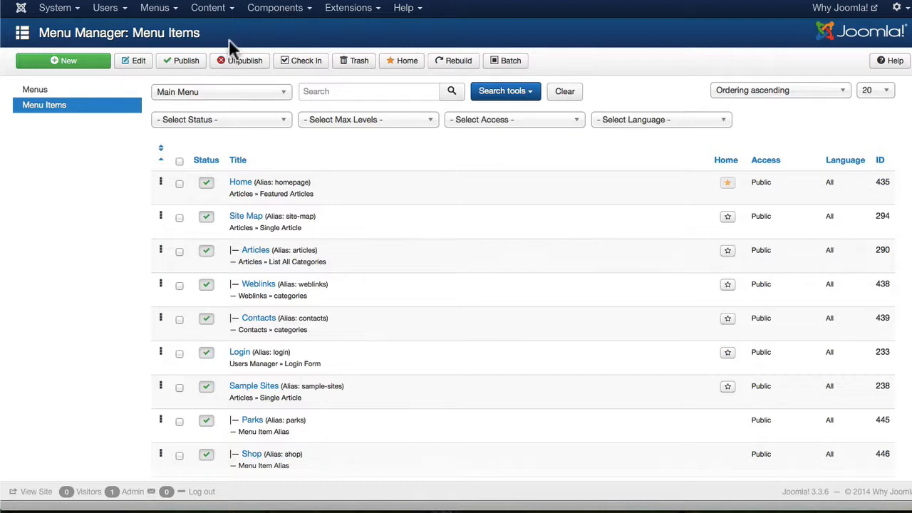
click(55, 8)
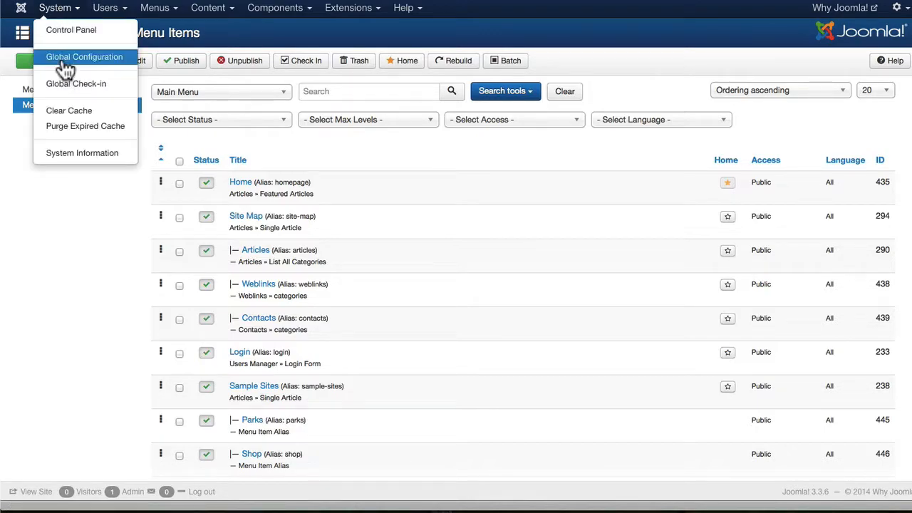
click(64, 58)
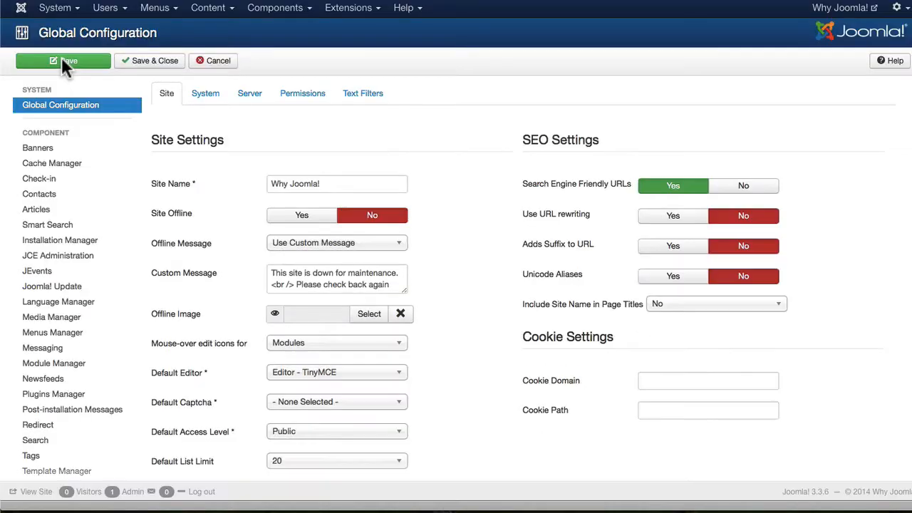
click(311, 376)
click(311, 386)
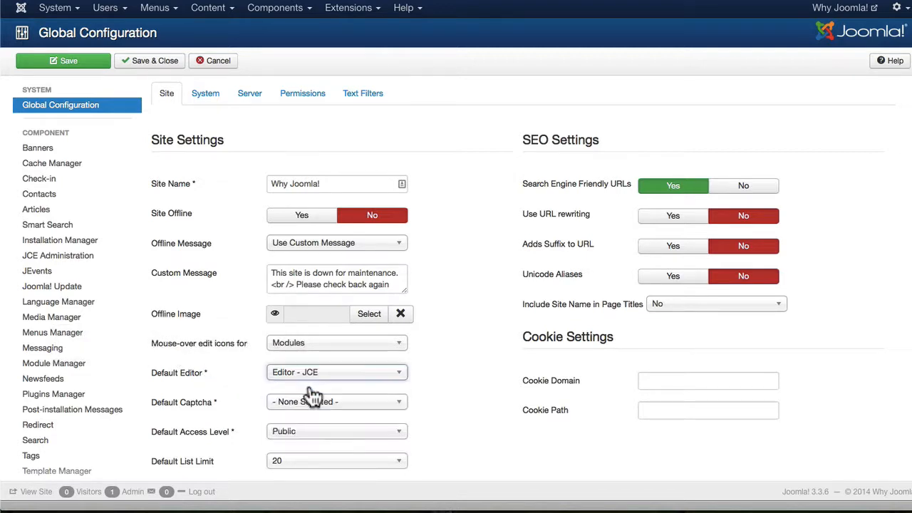
click(141, 63)
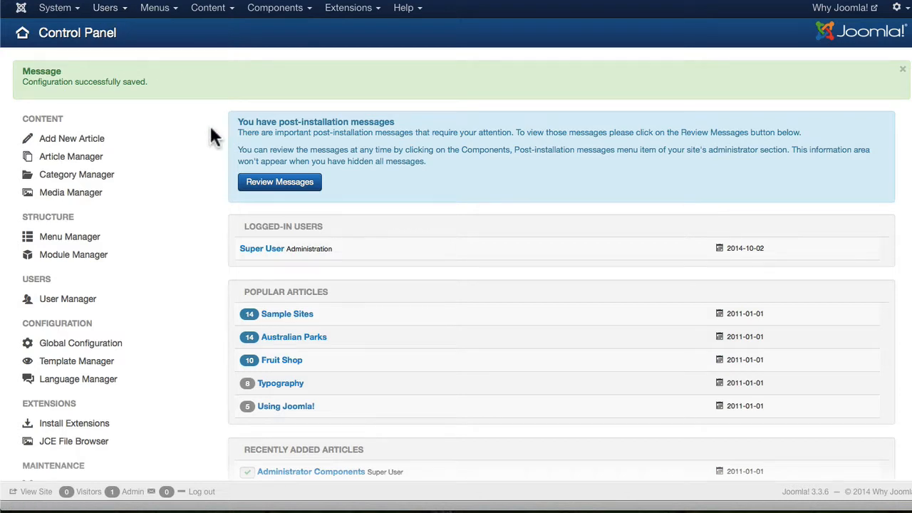
- Open the form for adding a new article to view its editor
click(213, 10)
mouse_move(227, 30)
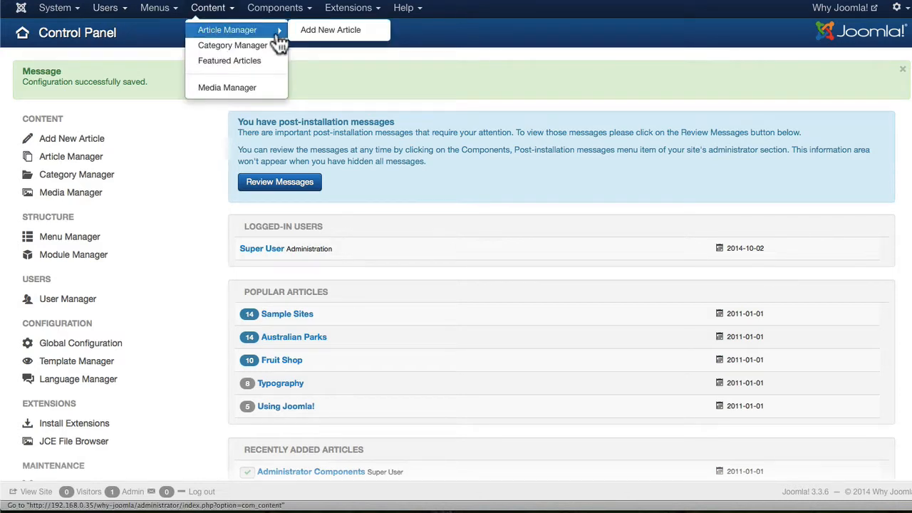
click(345, 32)
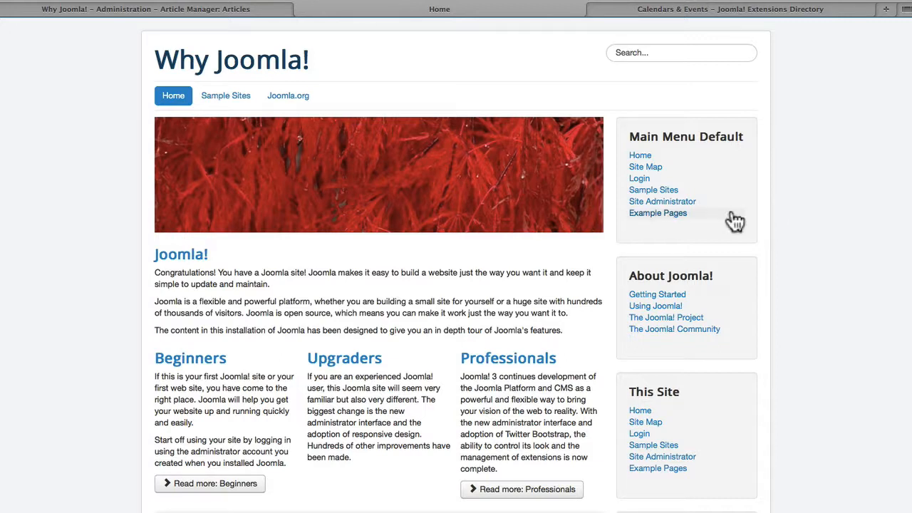
- Return to the site administration and start a new module of the Latest News type
click(130, 7)
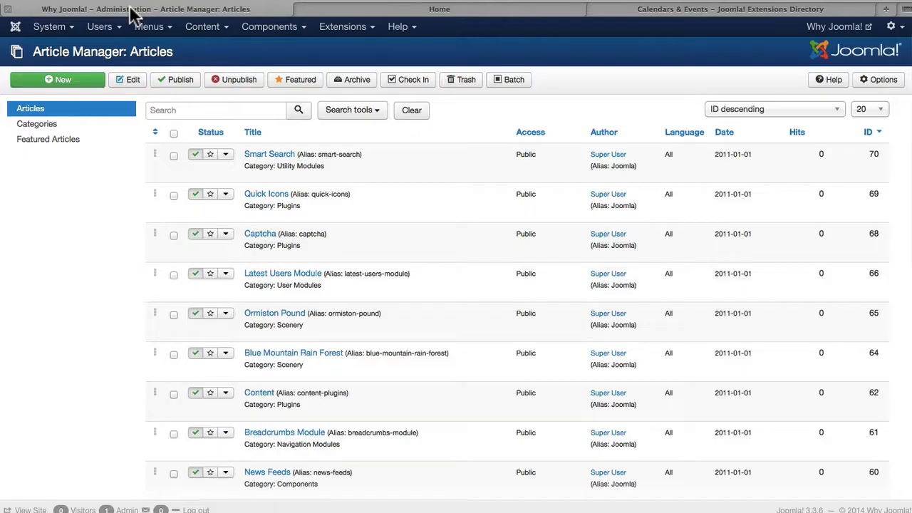
click(340, 29)
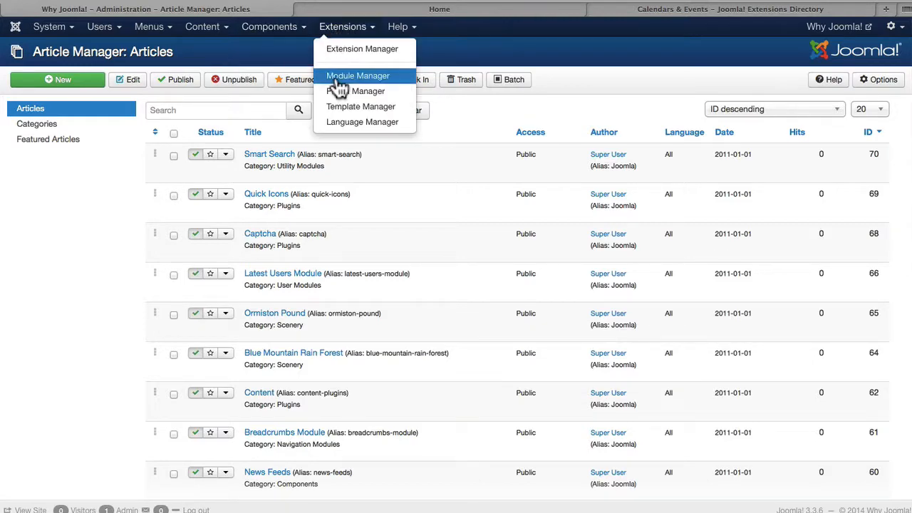
click(334, 75)
click(53, 81)
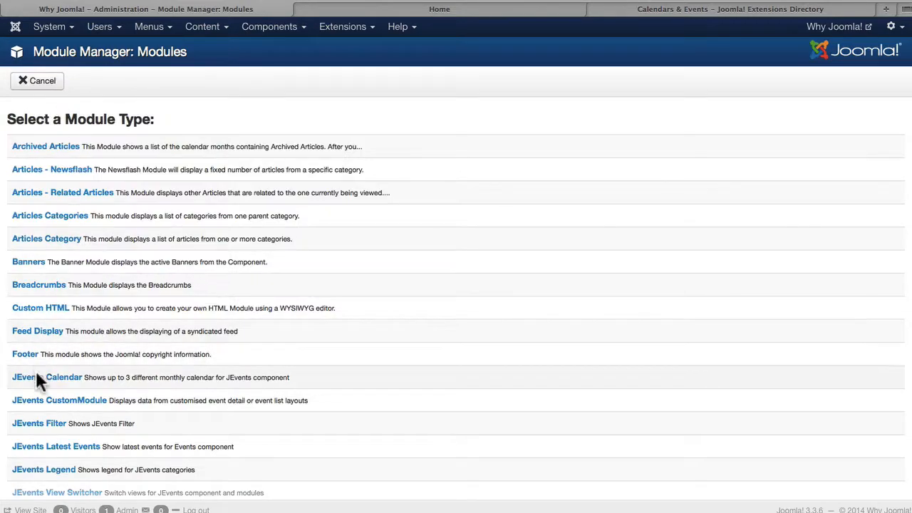
scroll(37, 383, down, 5)
click(37, 324)
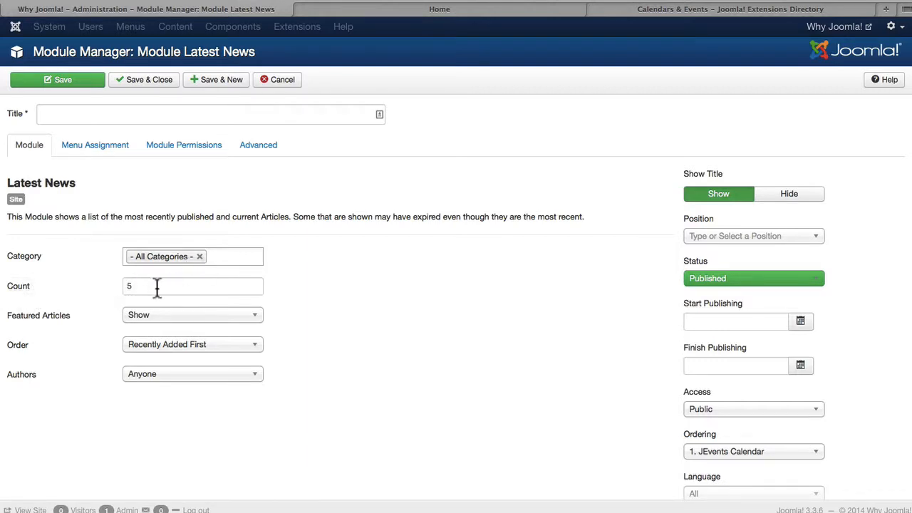
- Title the module "Latest News" and place it in position-7 of the site template
click(67, 114)
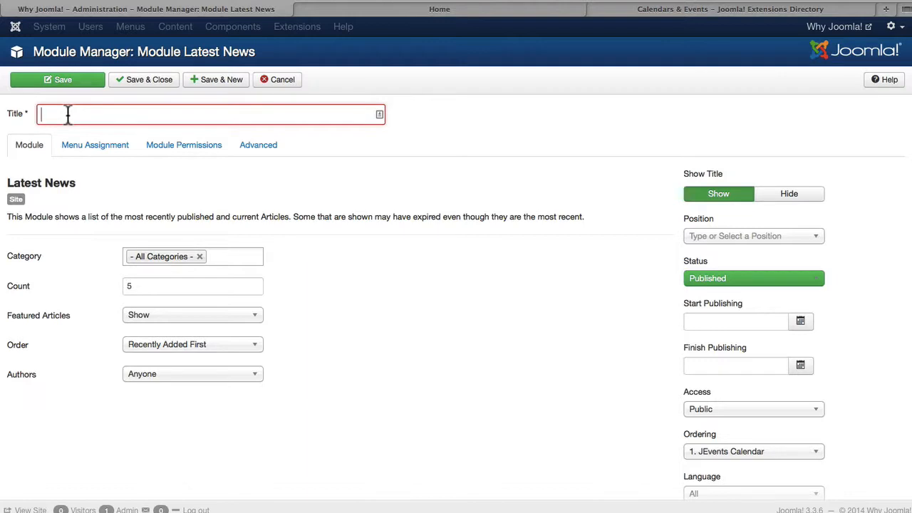
text(Latest News)
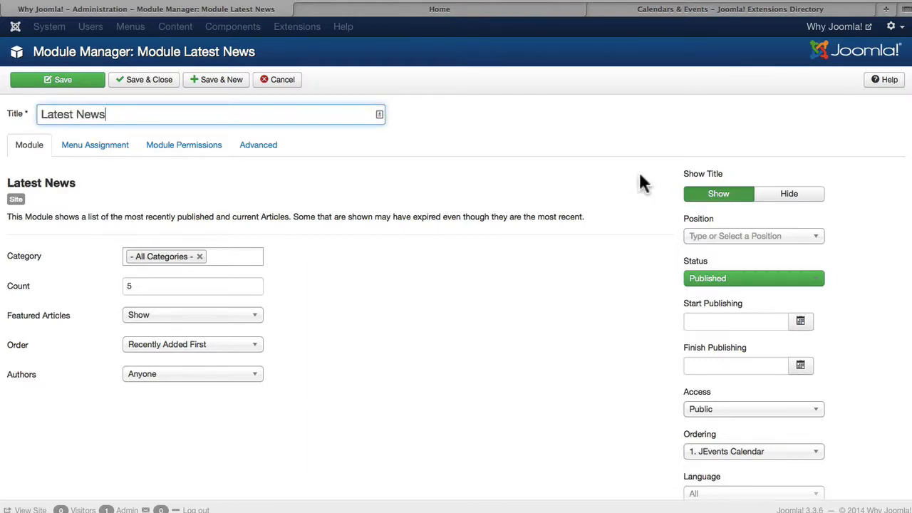
click(743, 241)
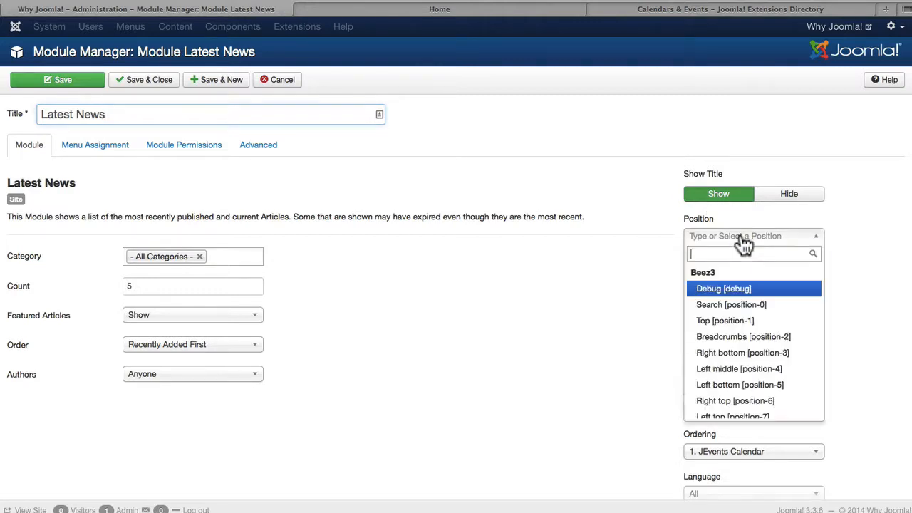
scroll(755, 364, down, 3)
scroll(757, 364, down, 12)
scroll(756, 362, down, 5)
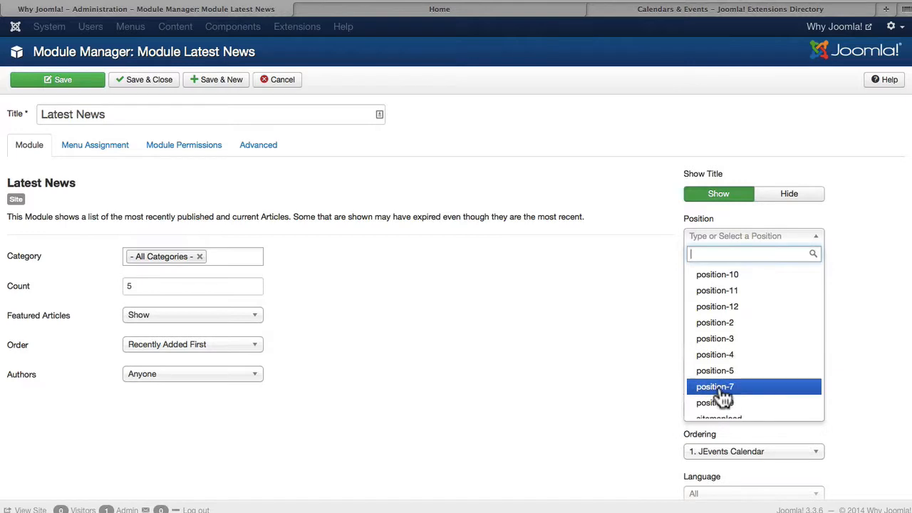
click(723, 388)
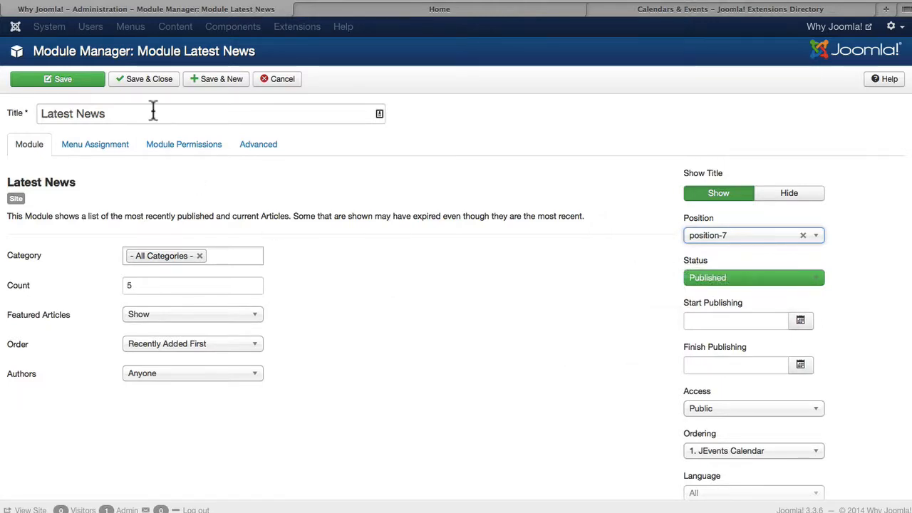
- Assign the module only to the Home page of the Main Menu, clearing all other pages, and save and close it
click(88, 146)
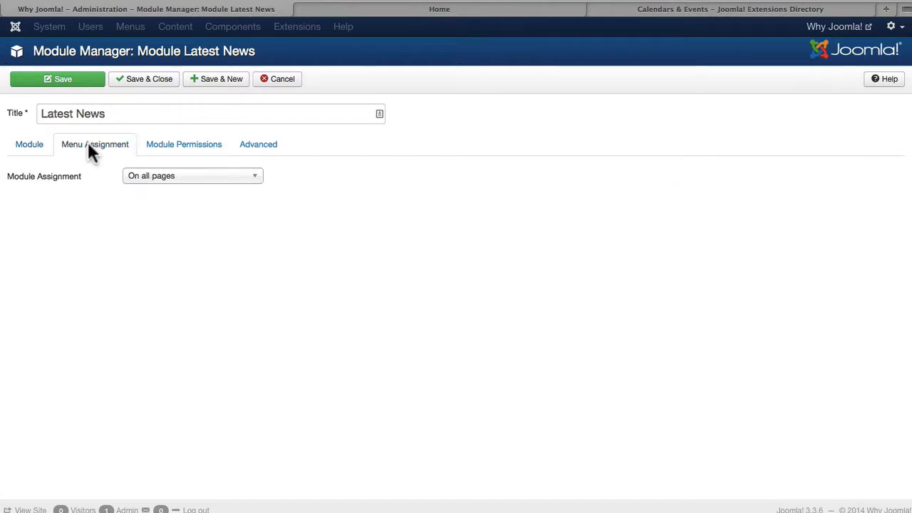
click(205, 179)
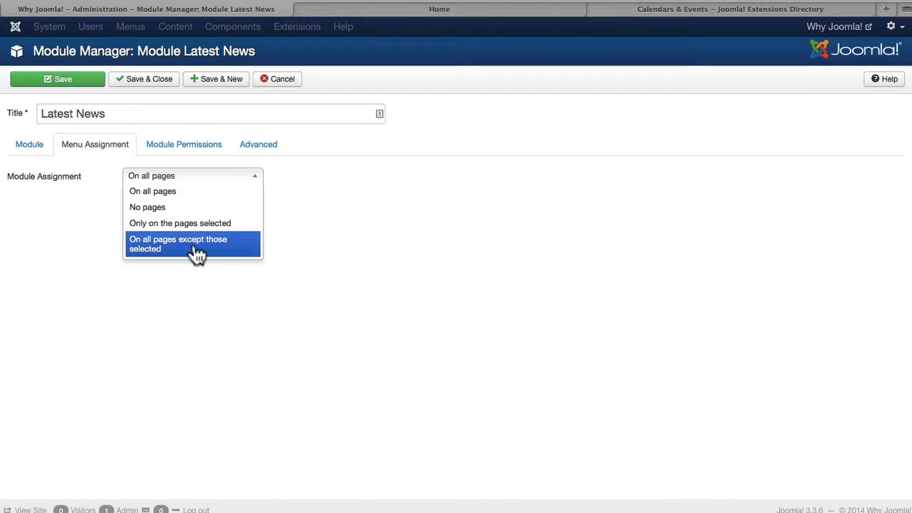
click(162, 226)
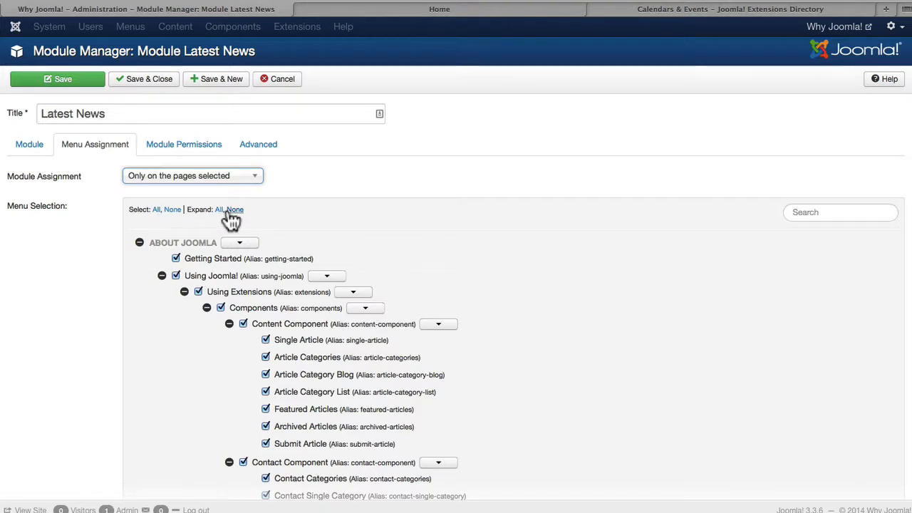
click(172, 210)
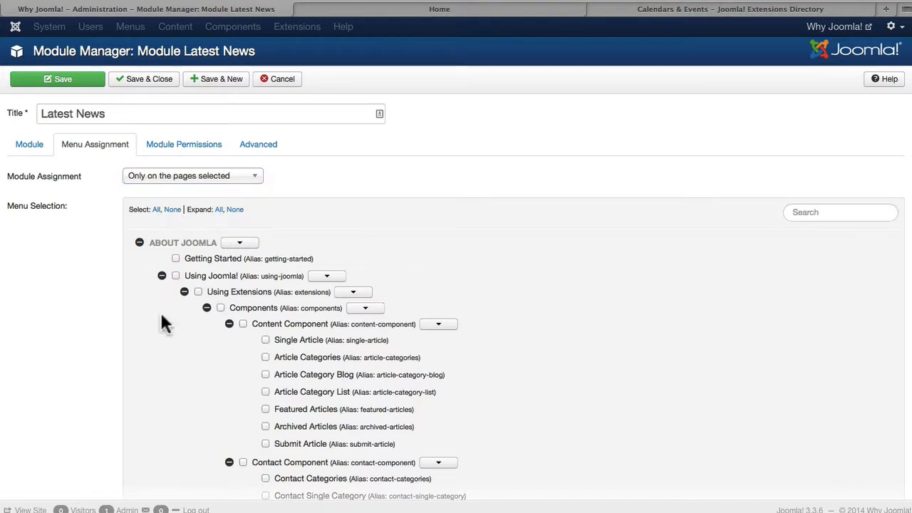
scroll(164, 307, down, 10)
click(175, 271)
scroll(150, 52, up, 1)
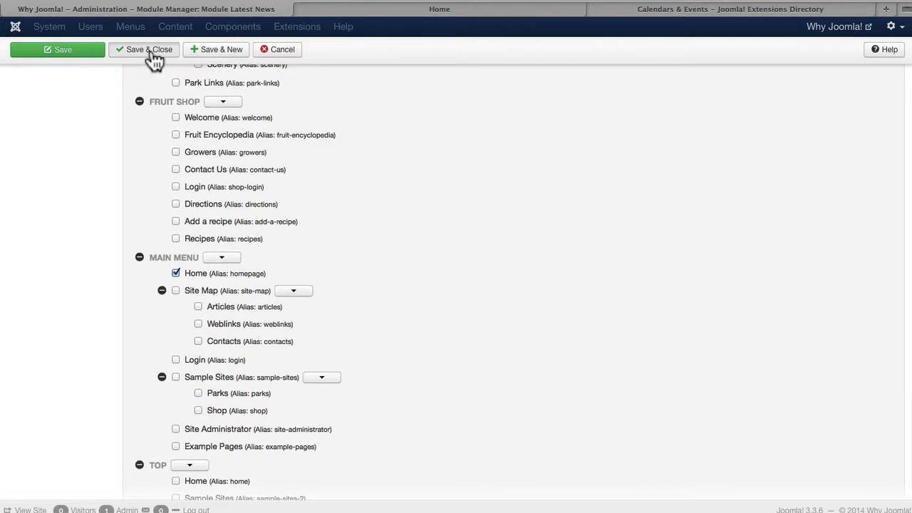
click(152, 57)
- Reload the site's home page and check the sidebar for the Latest News module
click(431, 13)
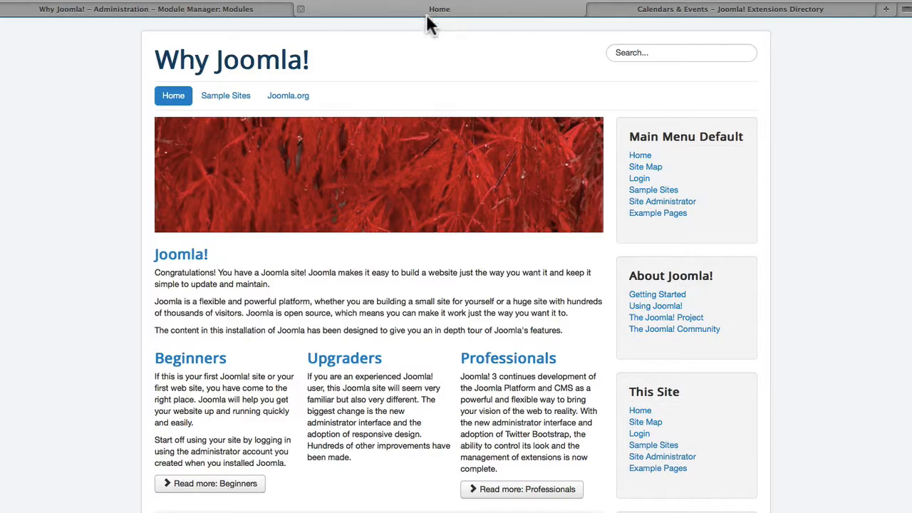
key(super+r)
scroll(601, 139, down, 2)
scroll(600, 147, down, 1)
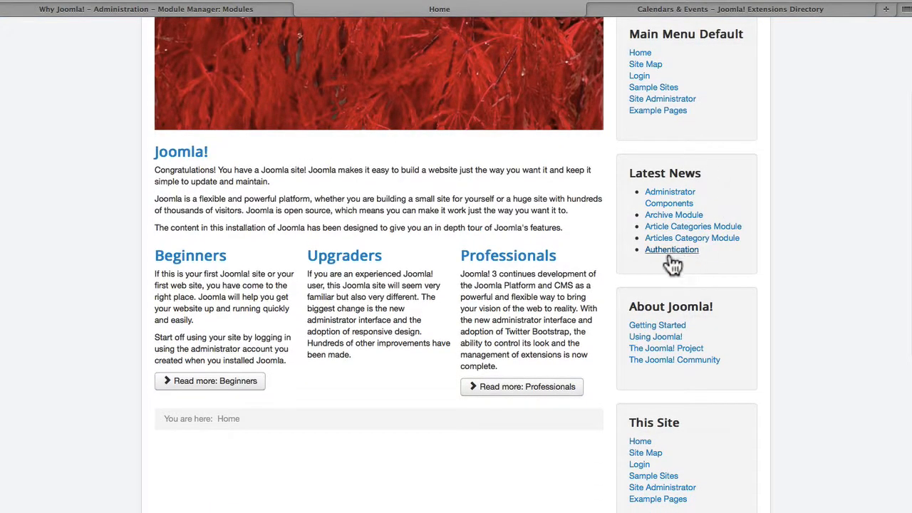
- Open the Professionals article on the site and check its sidebar for the Latest News module
click(512, 259)
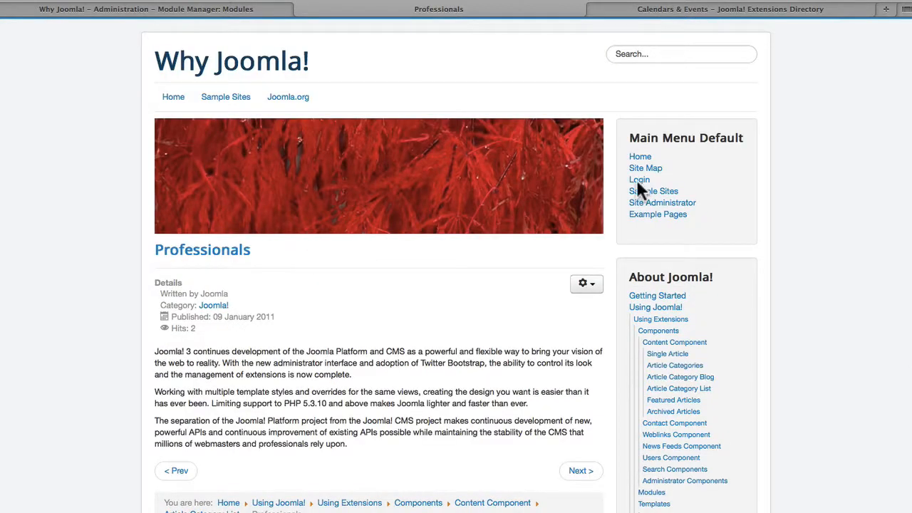
scroll(645, 179, down, 5)
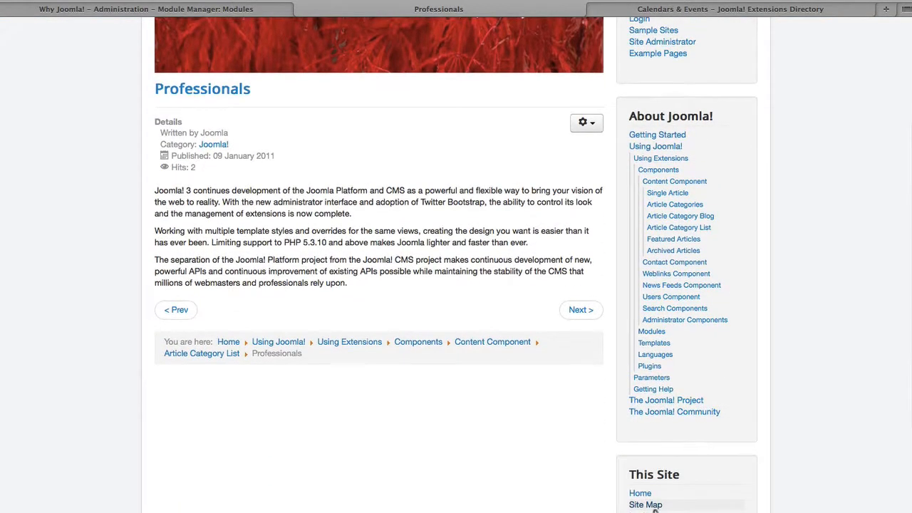
scroll(654, 503, up, 5)
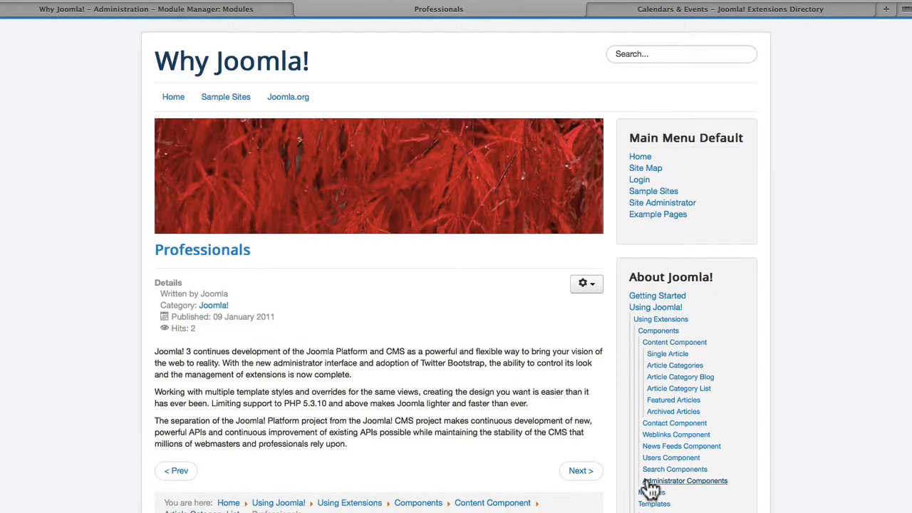